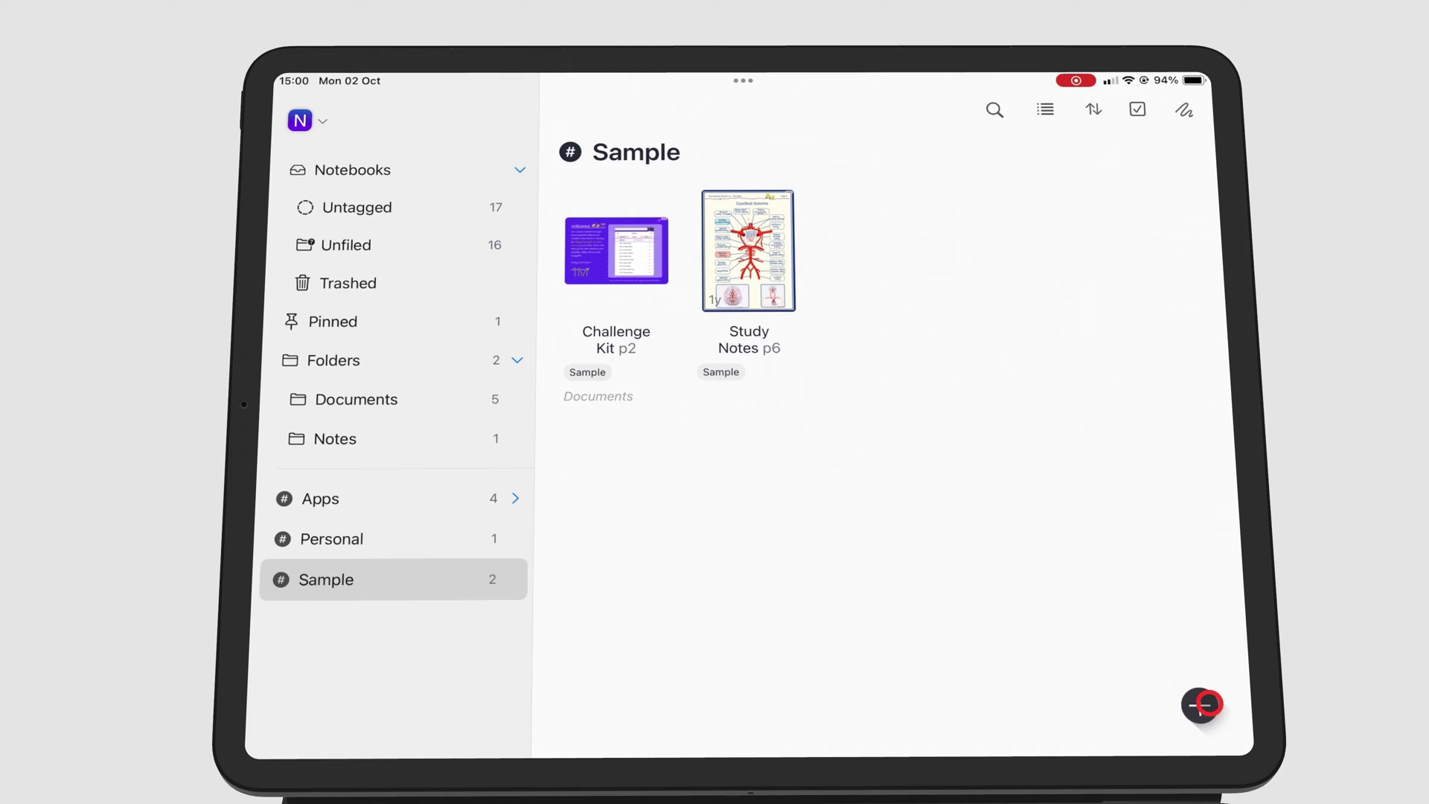
Create a notebook named 'Presentation Mode' with 16:9 Landscape paper.
{"action": "left_click", "coordinate": [1201, 704]}
{"action": "left_click", "coordinate": [1047, 511]}
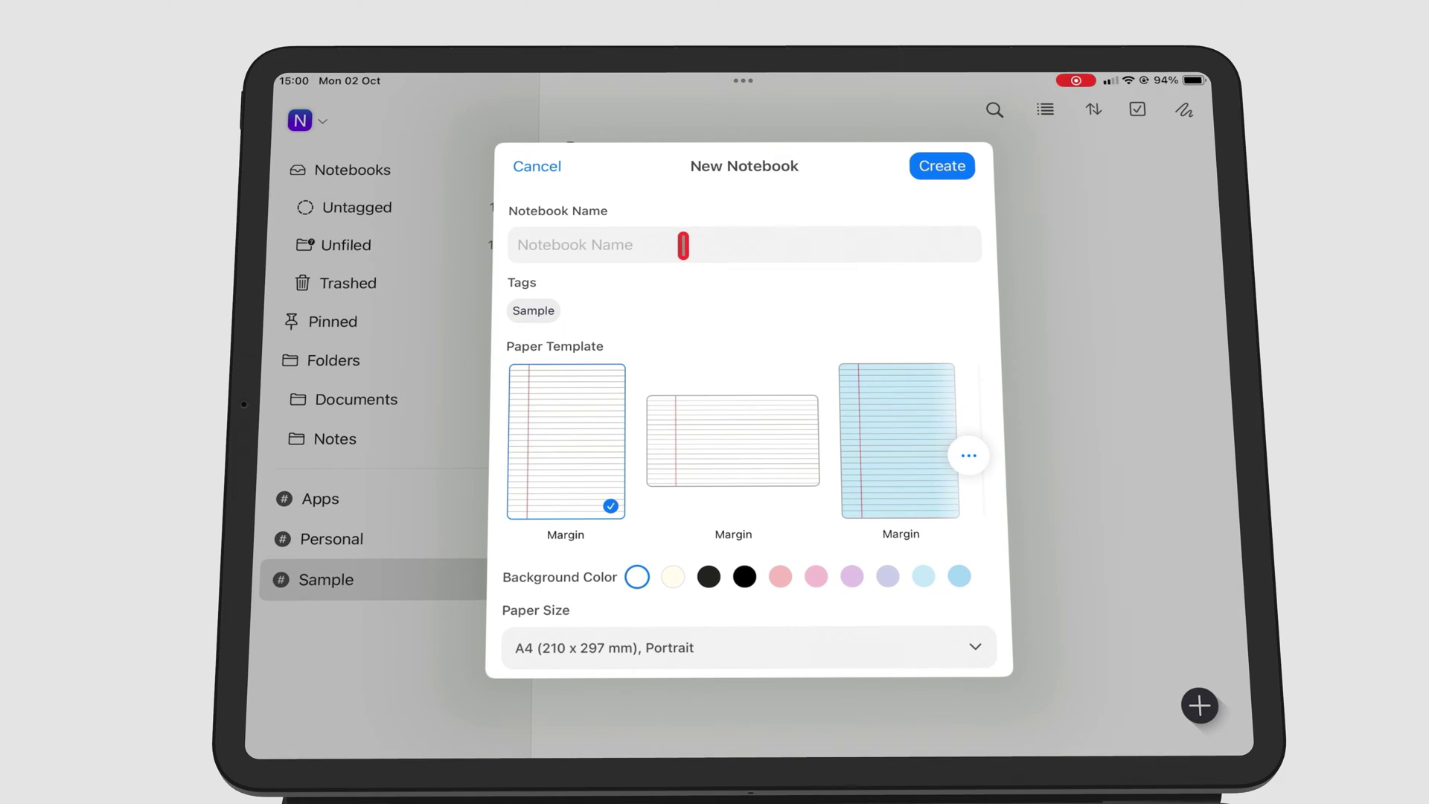
{"action": "left_click", "coordinate": [680, 242]}
{"action": "type", "text": "Prese"}
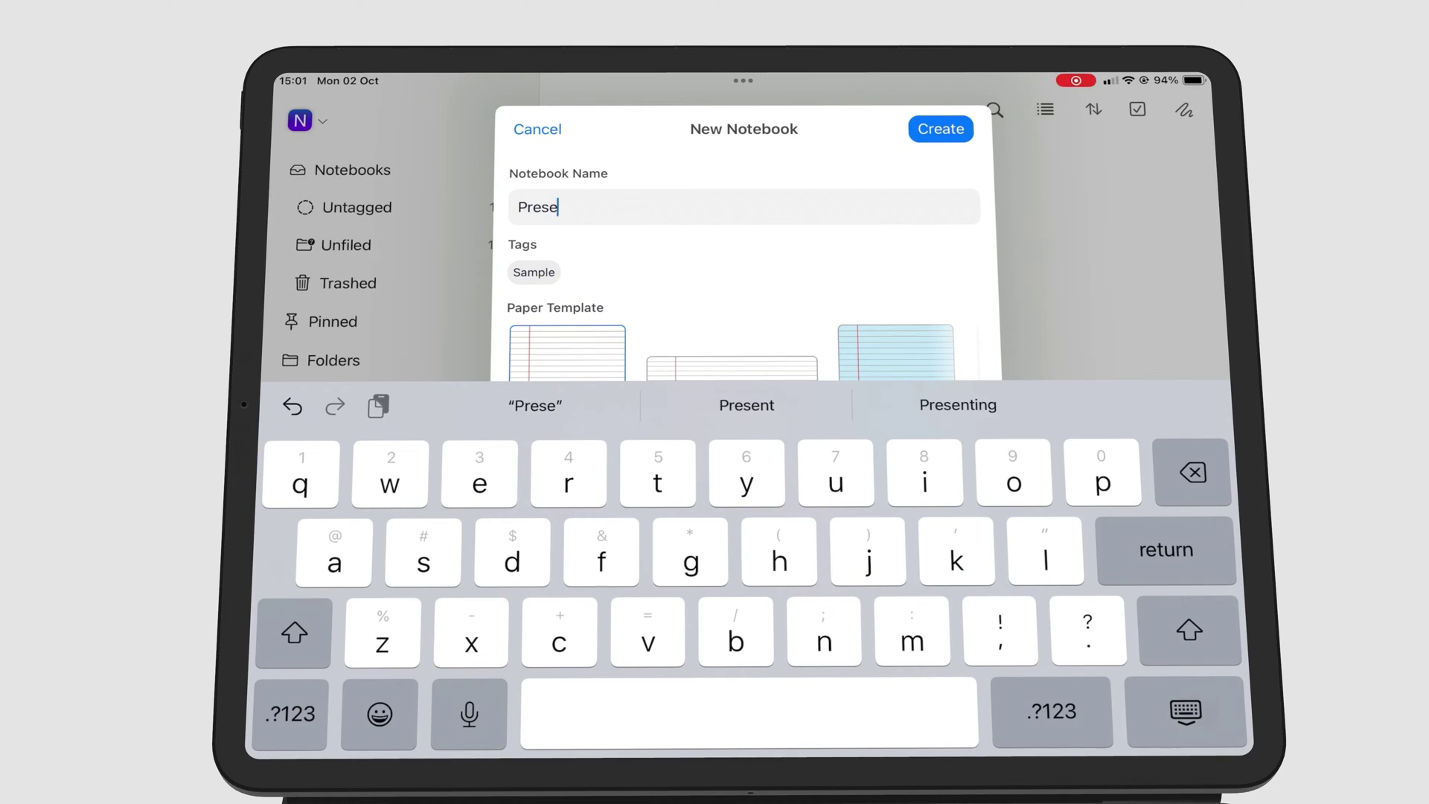
{"action": "type", "text": "ntation Mode"}
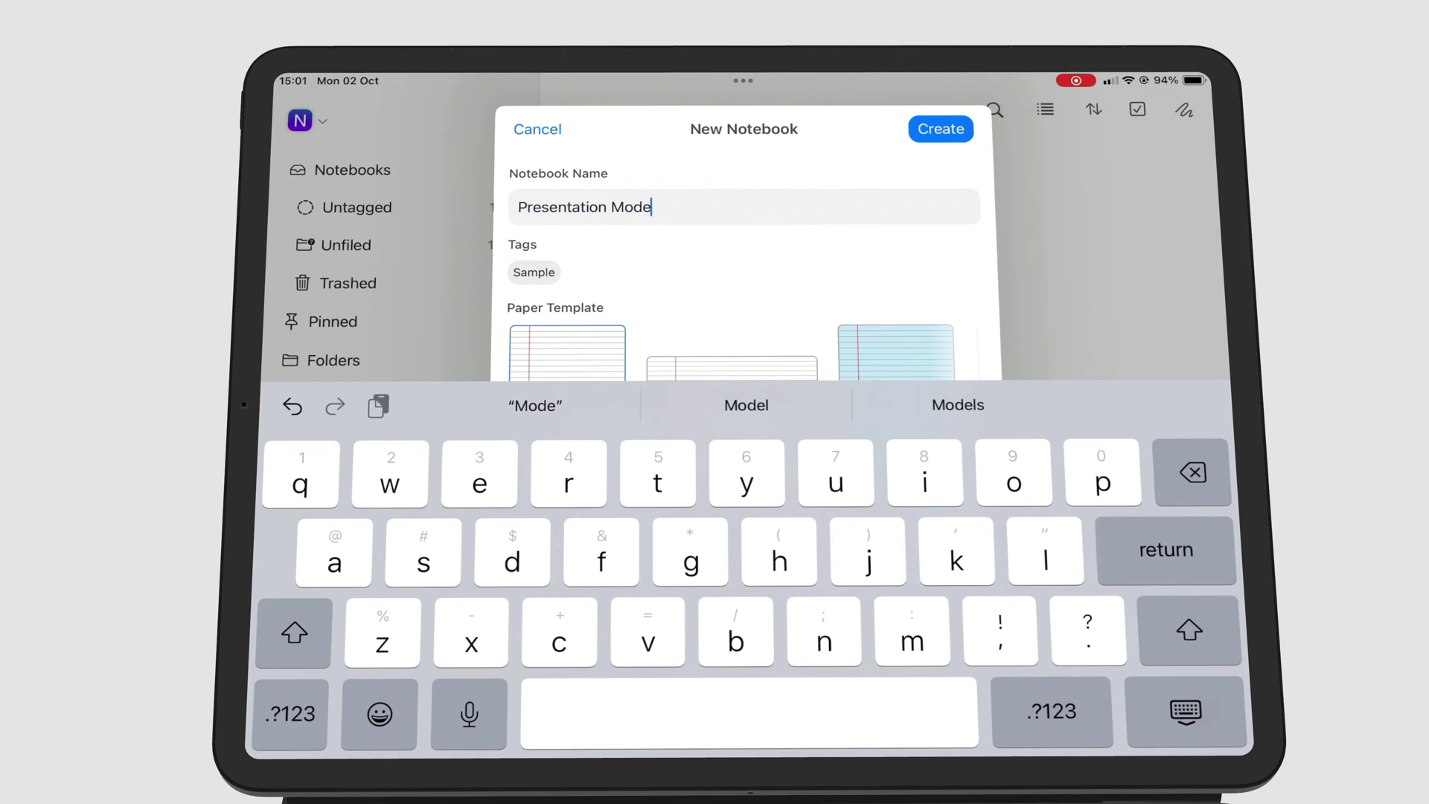
{"action": "key", "text": "Return"}
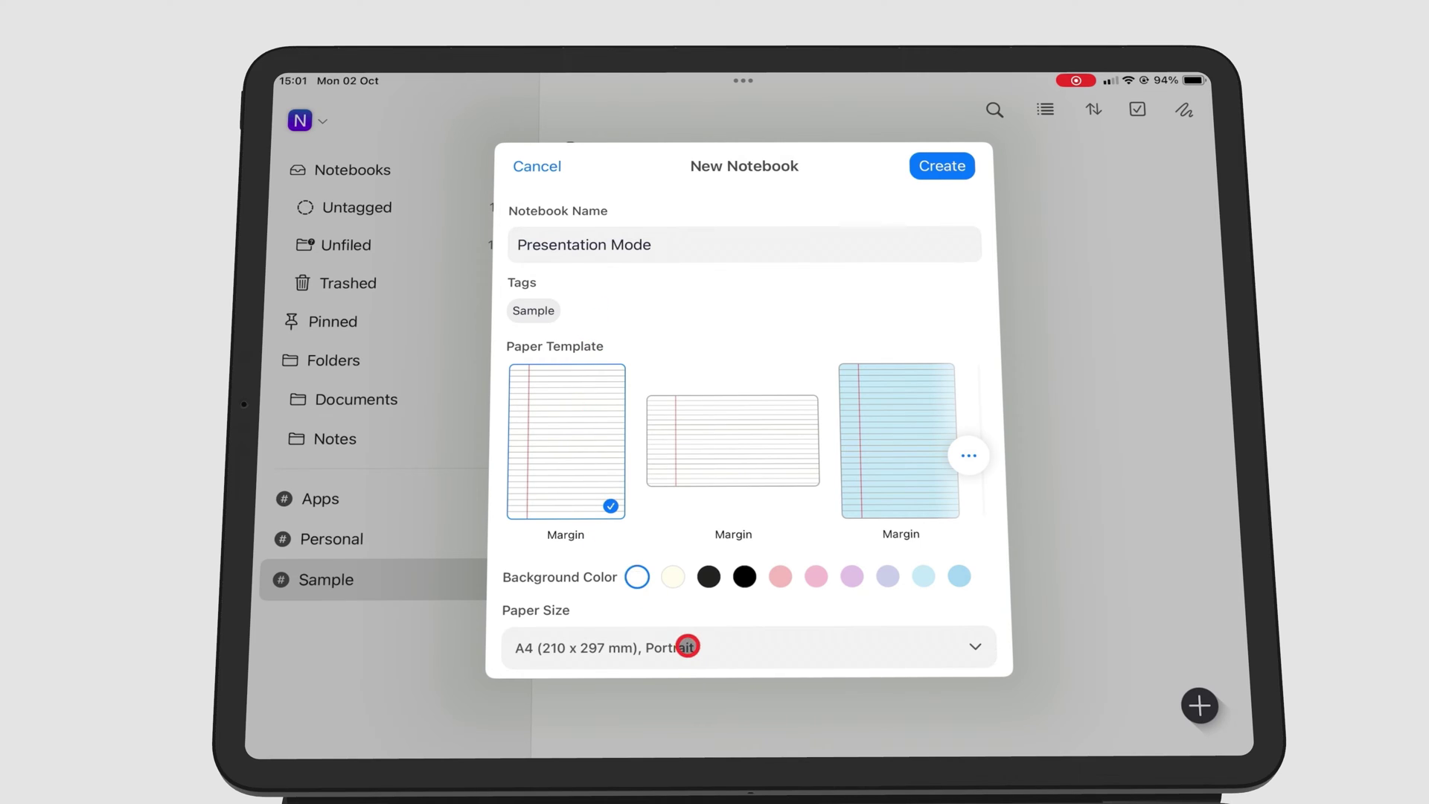
{"action": "left_click", "coordinate": [686, 646]}
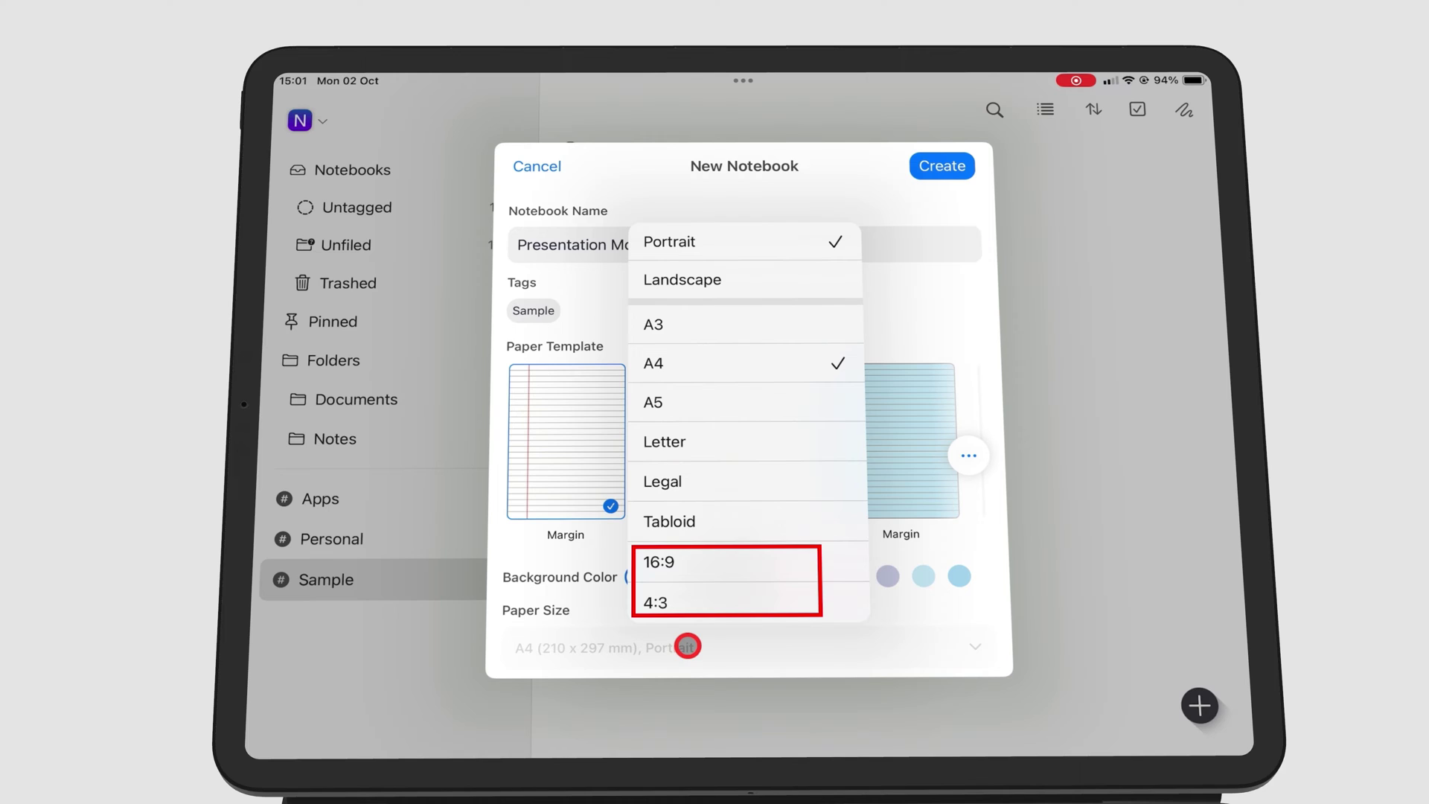
{"action": "left_click", "coordinate": [689, 569]}
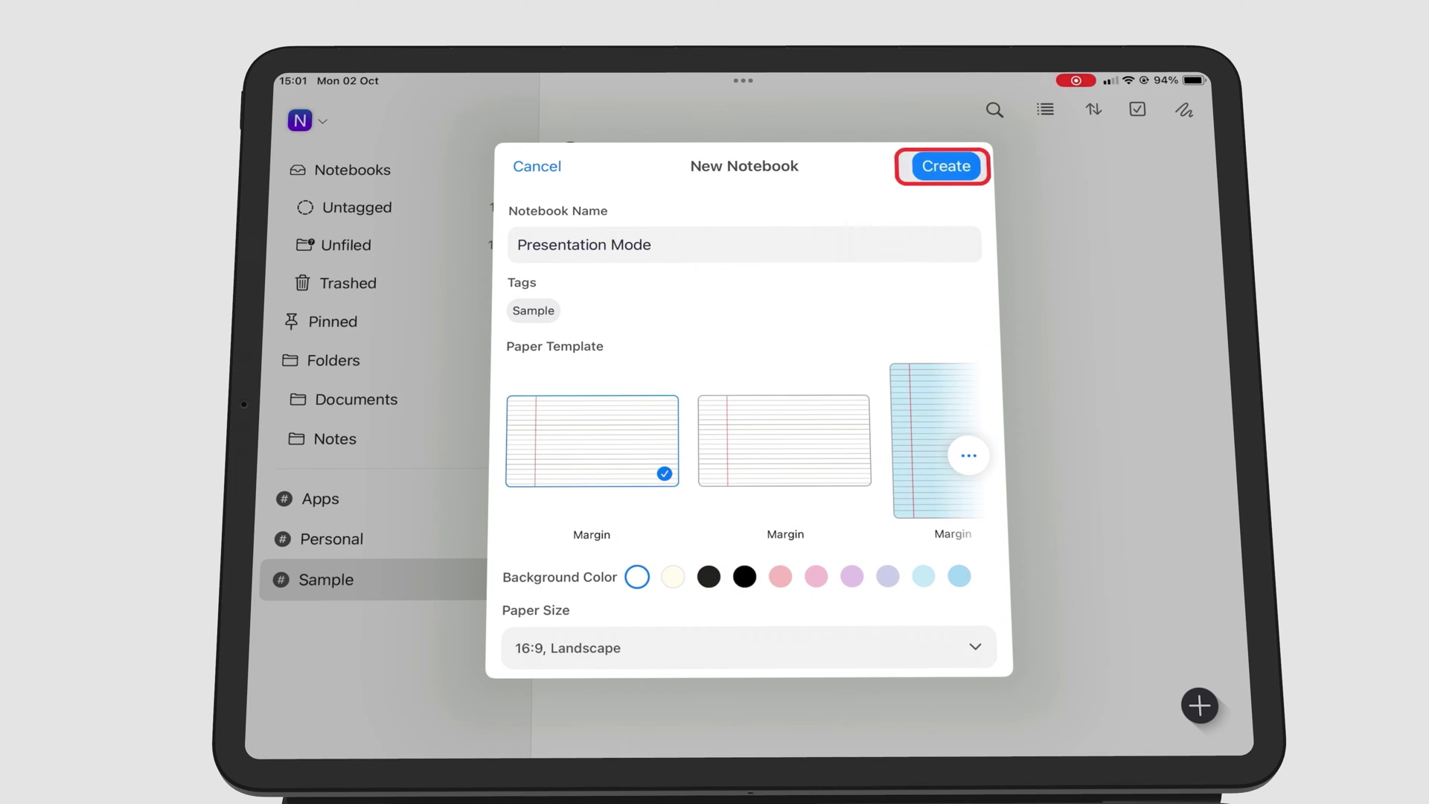
{"action": "left_click", "coordinate": [945, 166]}
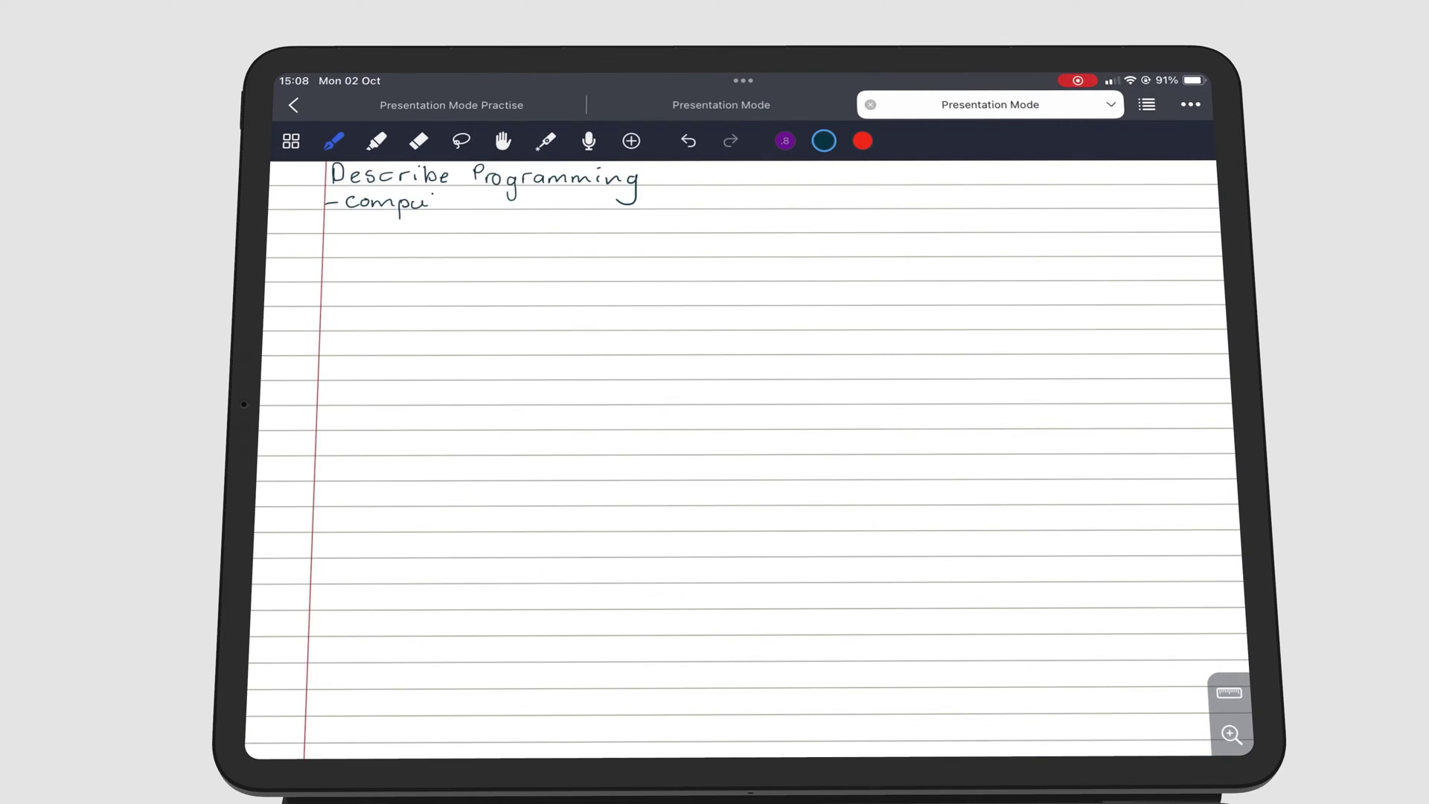
Handwrite two lines defining computer programming and the formulation of a computing task.
{"action": "left_click_drag", "start_coordinate": [400, 203], "coordinate": [865, 201]}
{"action": "left_click_drag", "start_coordinate": [888, 197], "coordinate": [958, 203]}
{"action": "left_click_drag", "start_coordinate": [974, 199], "coordinate": [1025, 205]}
{"action": "left_click_drag", "start_coordinate": [1048, 204], "coordinate": [1181, 205]}
{"action": "left_click_drag", "start_coordinate": [328, 223], "coordinate": [500, 229]}
{"action": "left_click_drag", "start_coordinate": [545, 228], "coordinate": [1029, 230]}
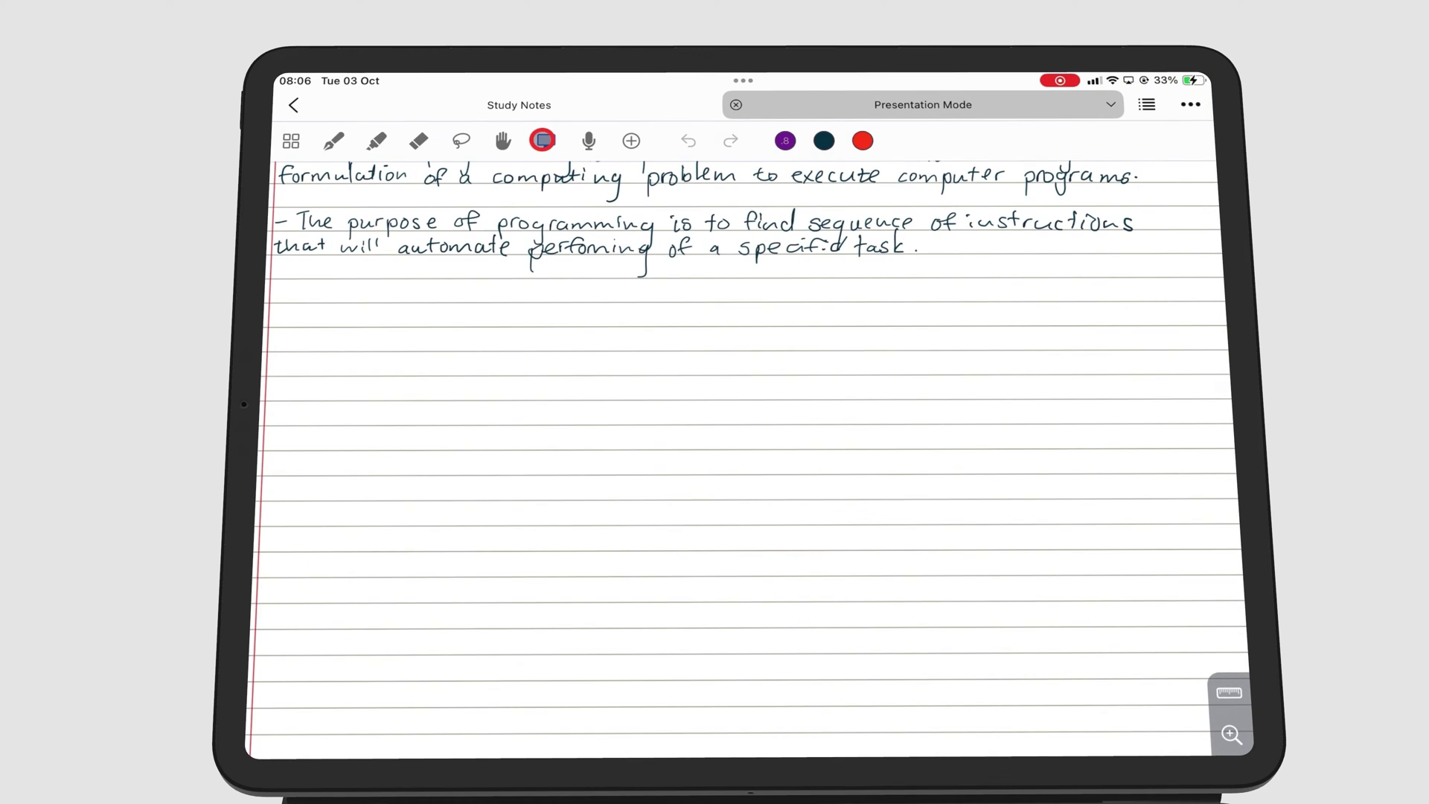
Switch the presentation display to Hide Toolbar UI, then back to screen mirroring.
{"action": "left_click", "coordinate": [543, 140]}
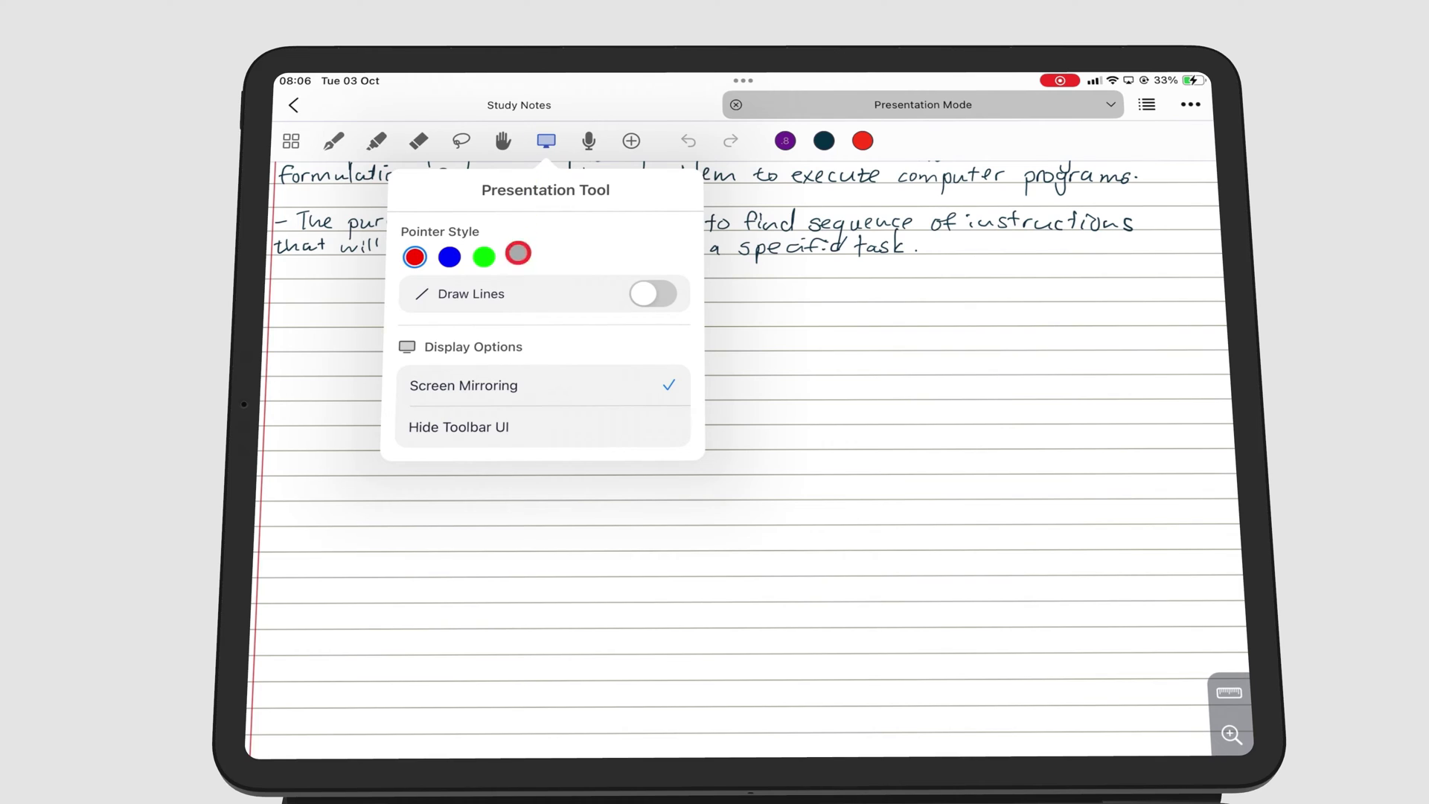
{"action": "left_click", "coordinate": [516, 429]}
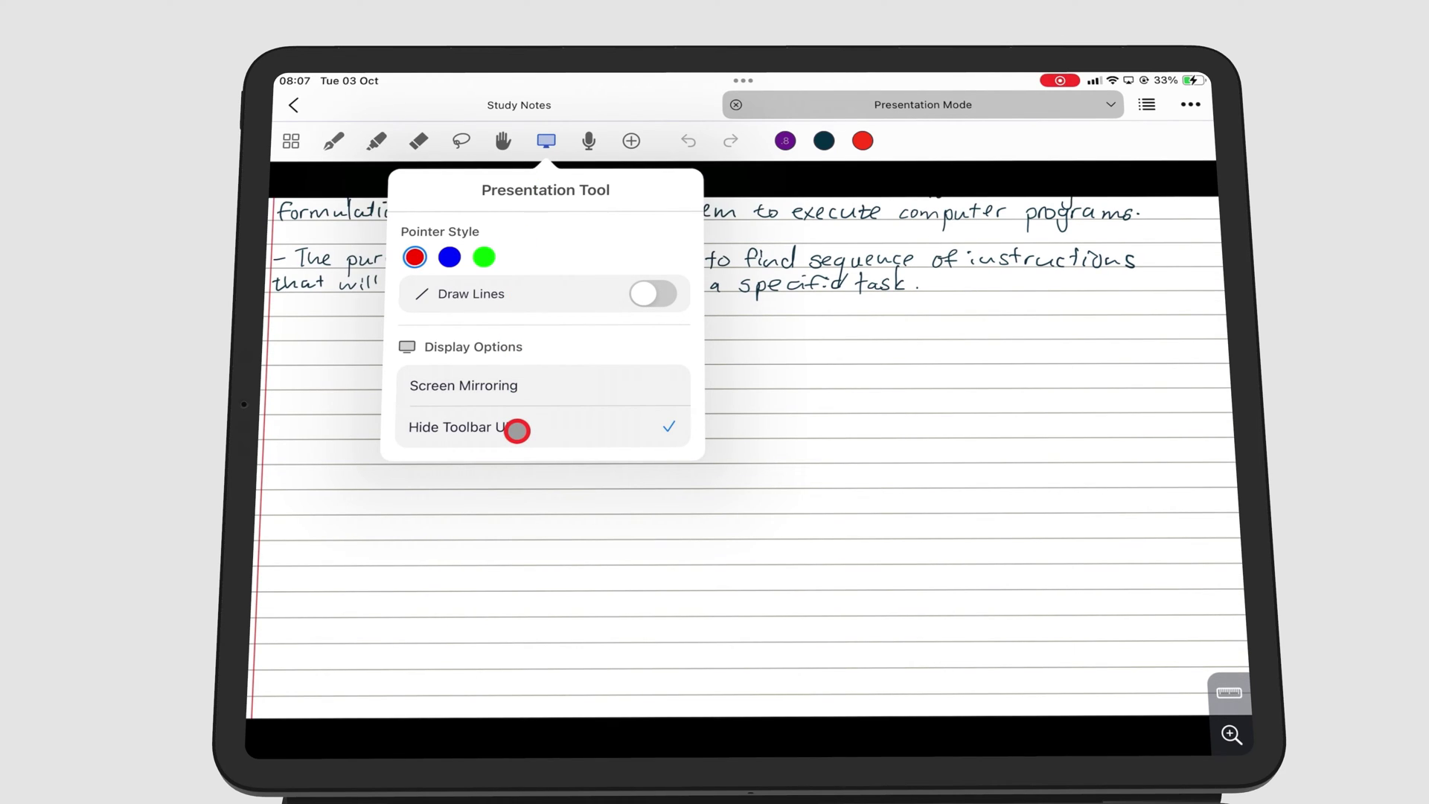
{"action": "left_click", "coordinate": [522, 379]}
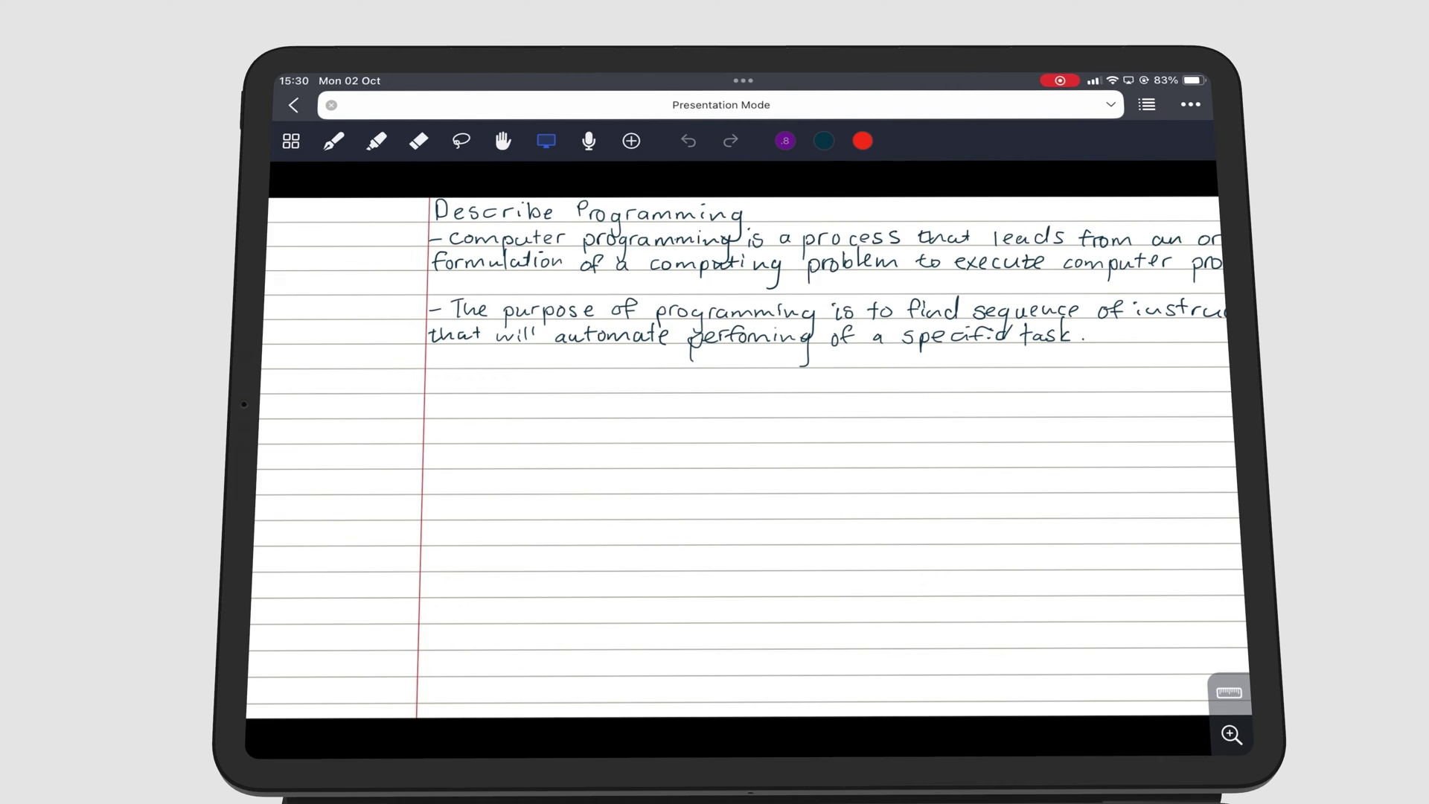
Select the red laser pointer in the Presentation tool settings.
{"action": "left_click", "coordinate": [546, 141]}
{"action": "left_click", "coordinate": [415, 256]}
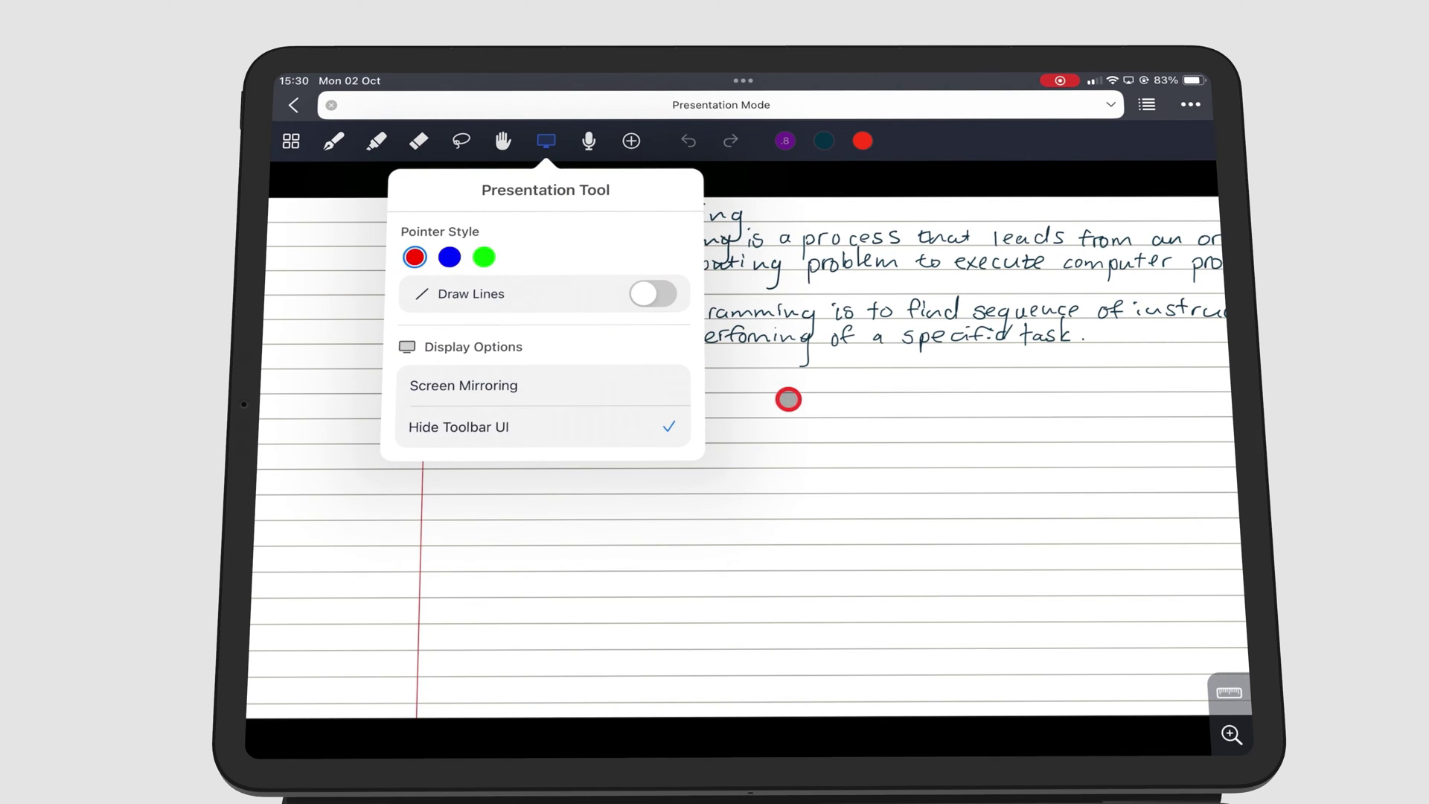
{"action": "left_click", "coordinate": [793, 399]}
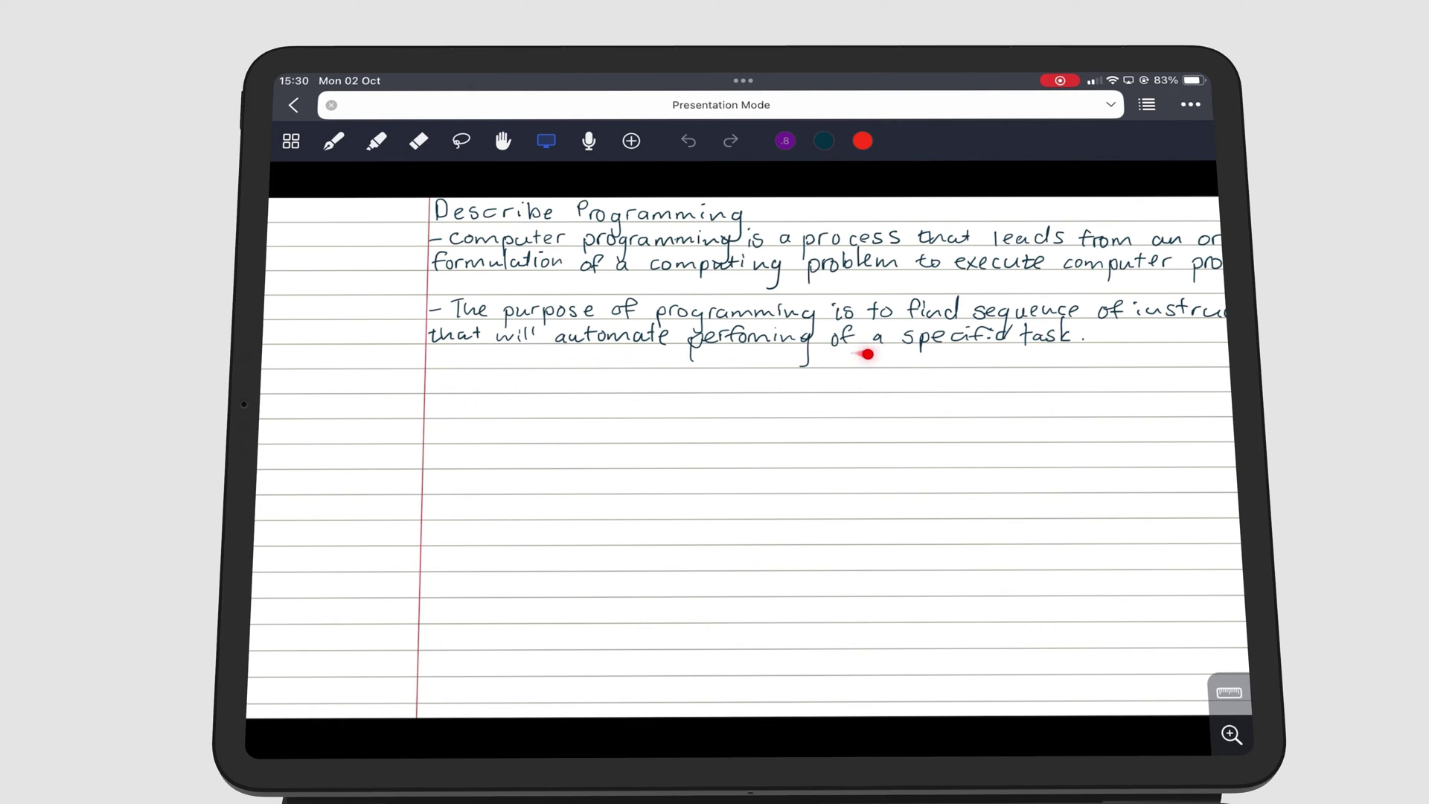
Underline 'formulation', 'of' and 'execute' with fading laser strokes.
{"action": "left_click_drag", "start_coordinate": [434, 270], "coordinate": [483, 275]}
{"action": "left_click_drag", "start_coordinate": [572, 275], "coordinate": [686, 279]}
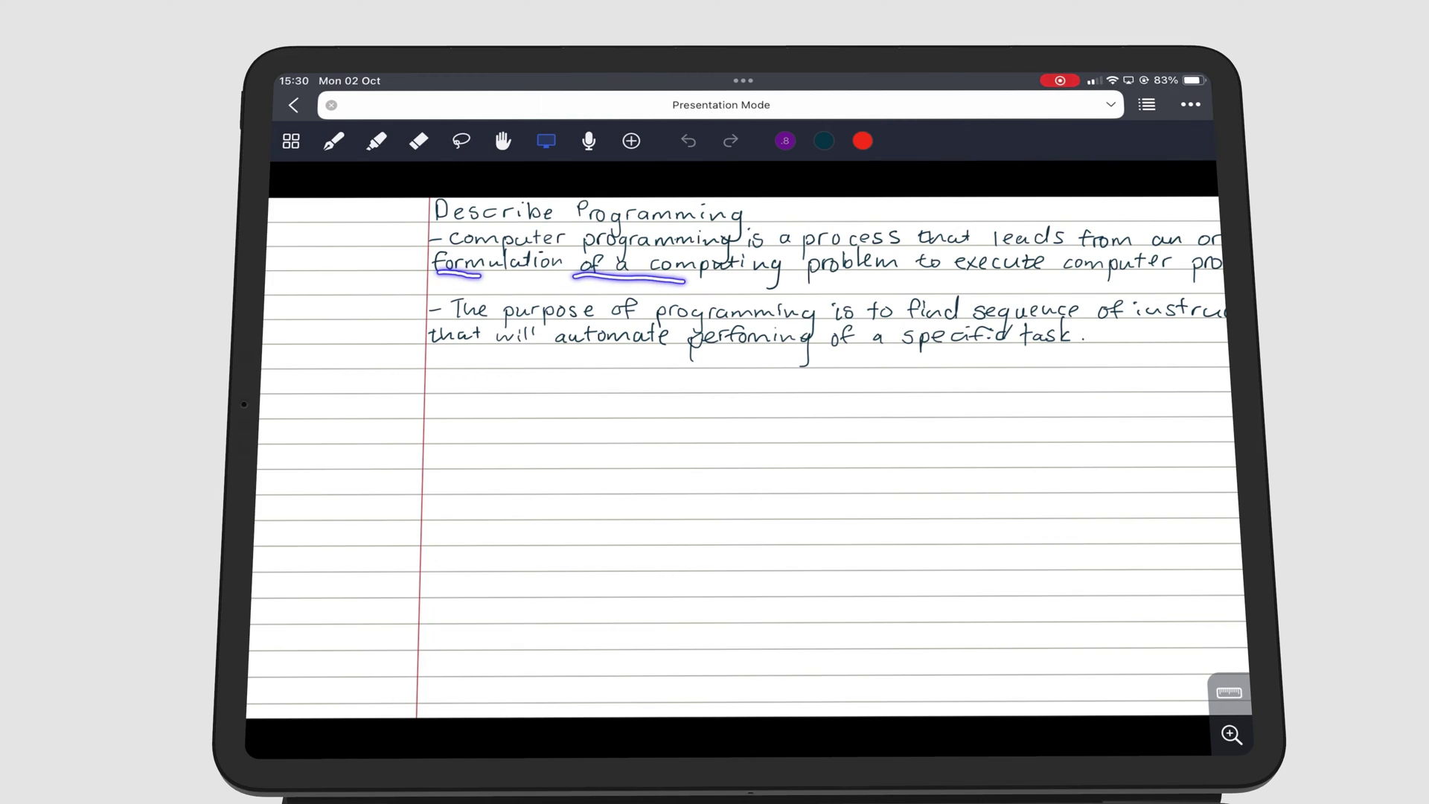
{"action": "left_click_drag", "start_coordinate": [947, 272], "coordinate": [1150, 278]}
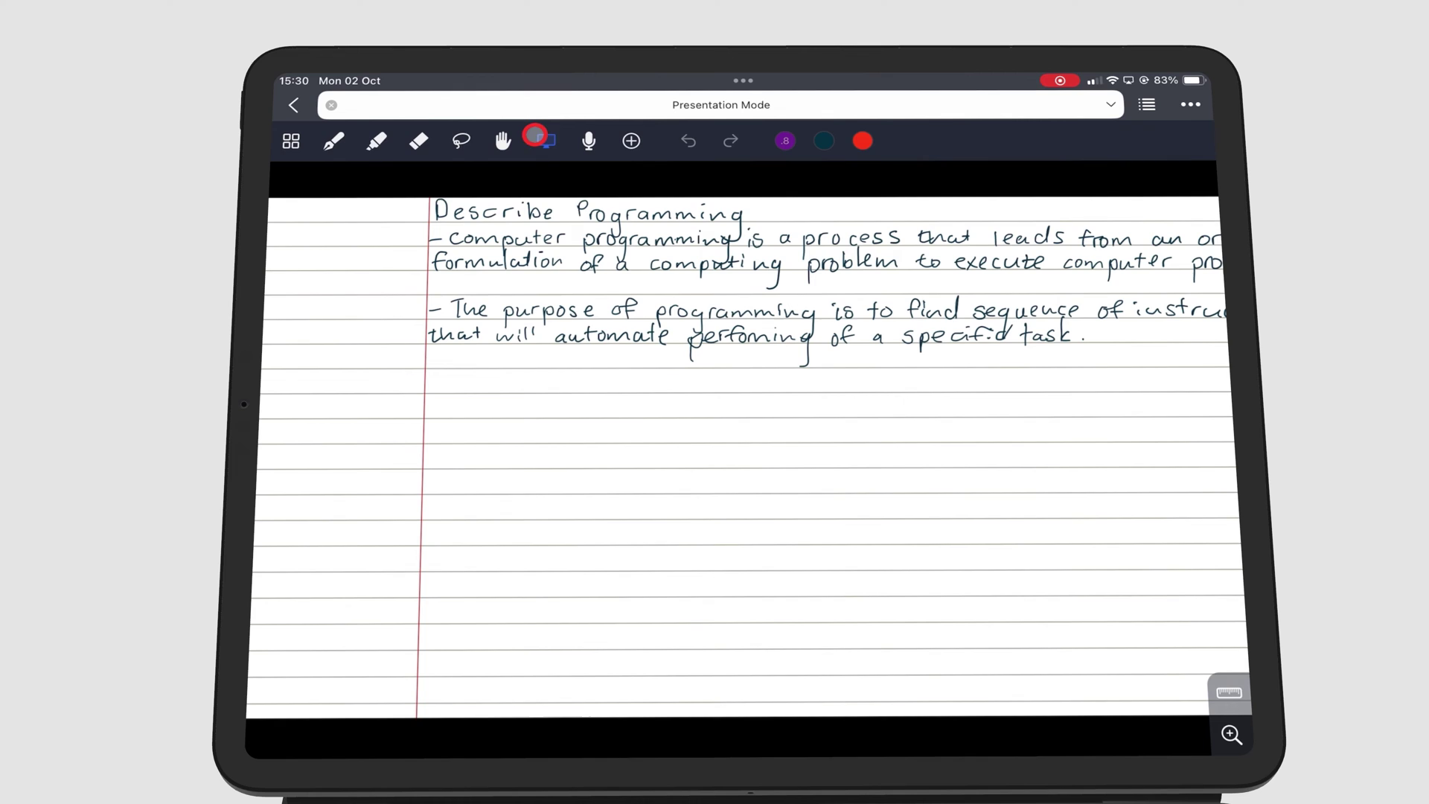
Toggle the pointer's Draw Lines option off and back on.
{"action": "left_click", "coordinate": [546, 140]}
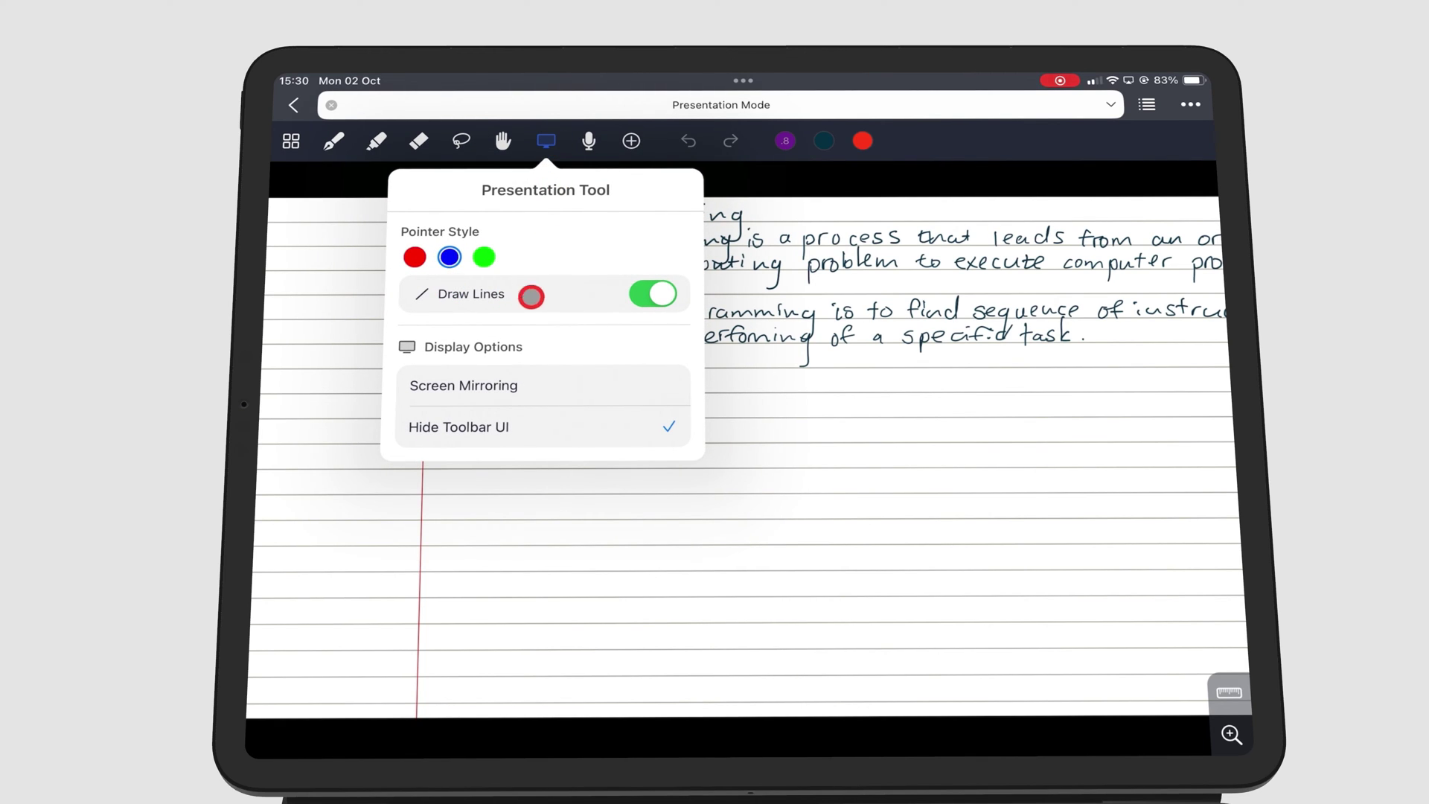
{"action": "left_click", "coordinate": [655, 296]}
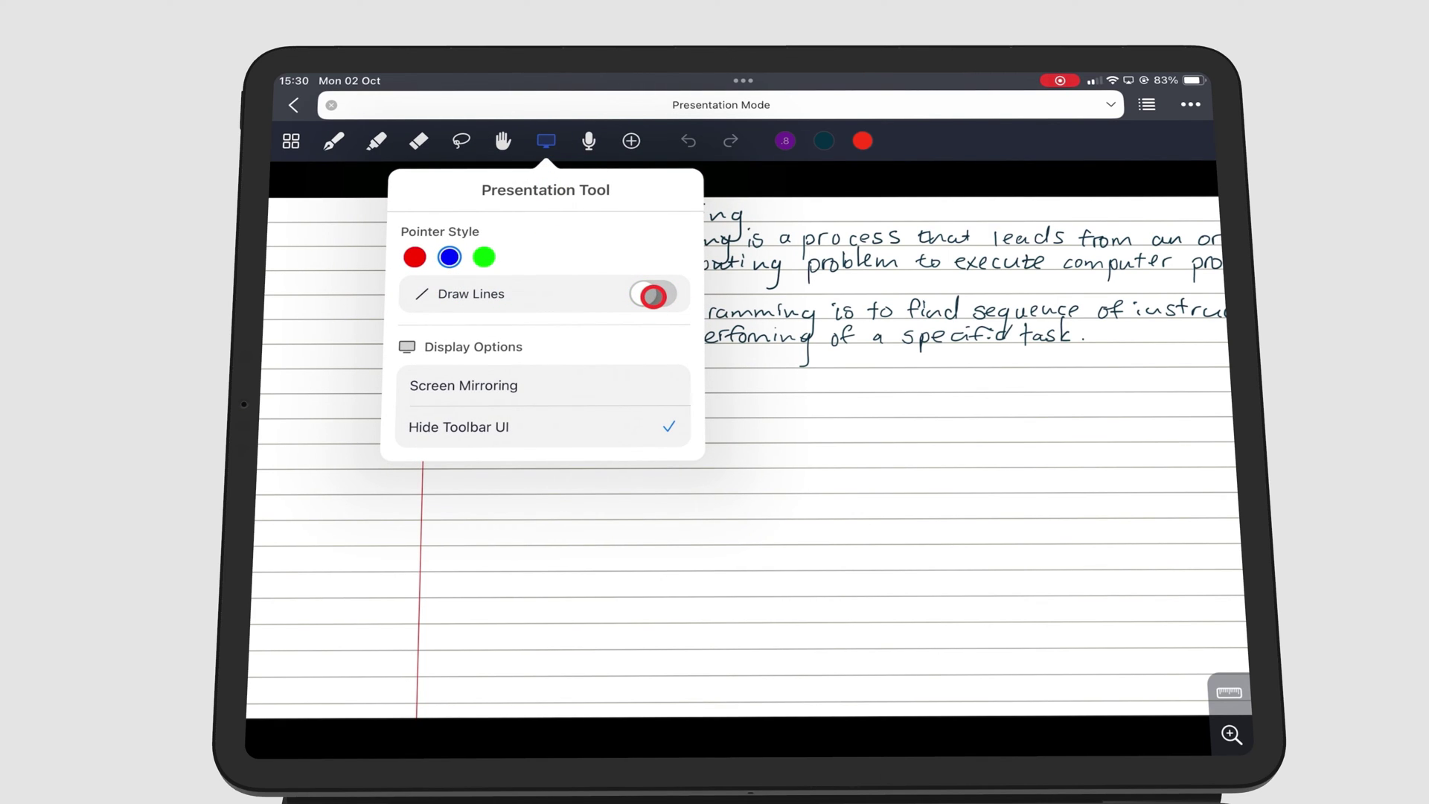
{"action": "left_click", "coordinate": [654, 296]}
{"action": "left_click", "coordinate": [835, 376]}
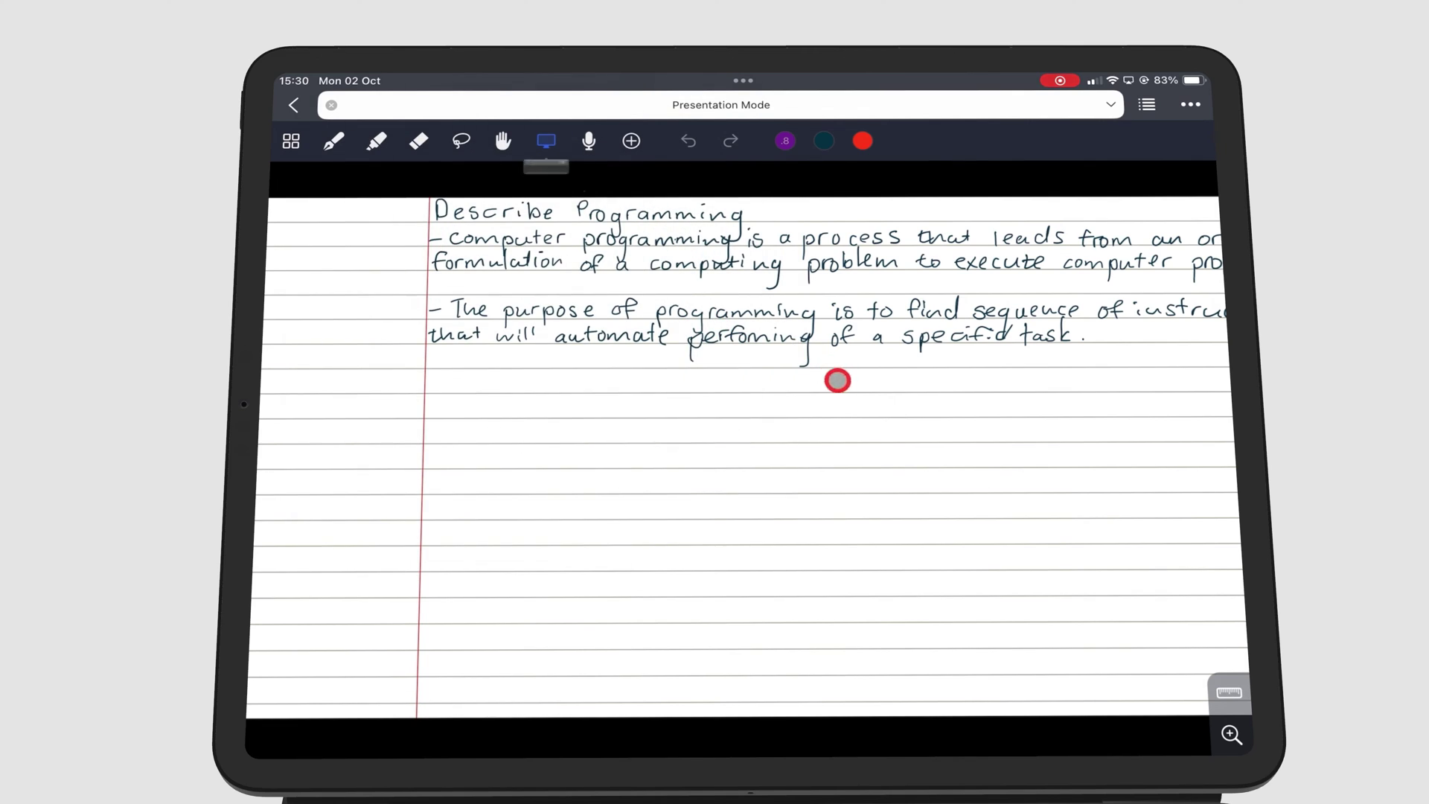
Underline 'formulation', 'of a computing' and 'execute' with blue pointer strokes.
{"action": "left_click_drag", "start_coordinate": [434, 271], "coordinate": [482, 276]}
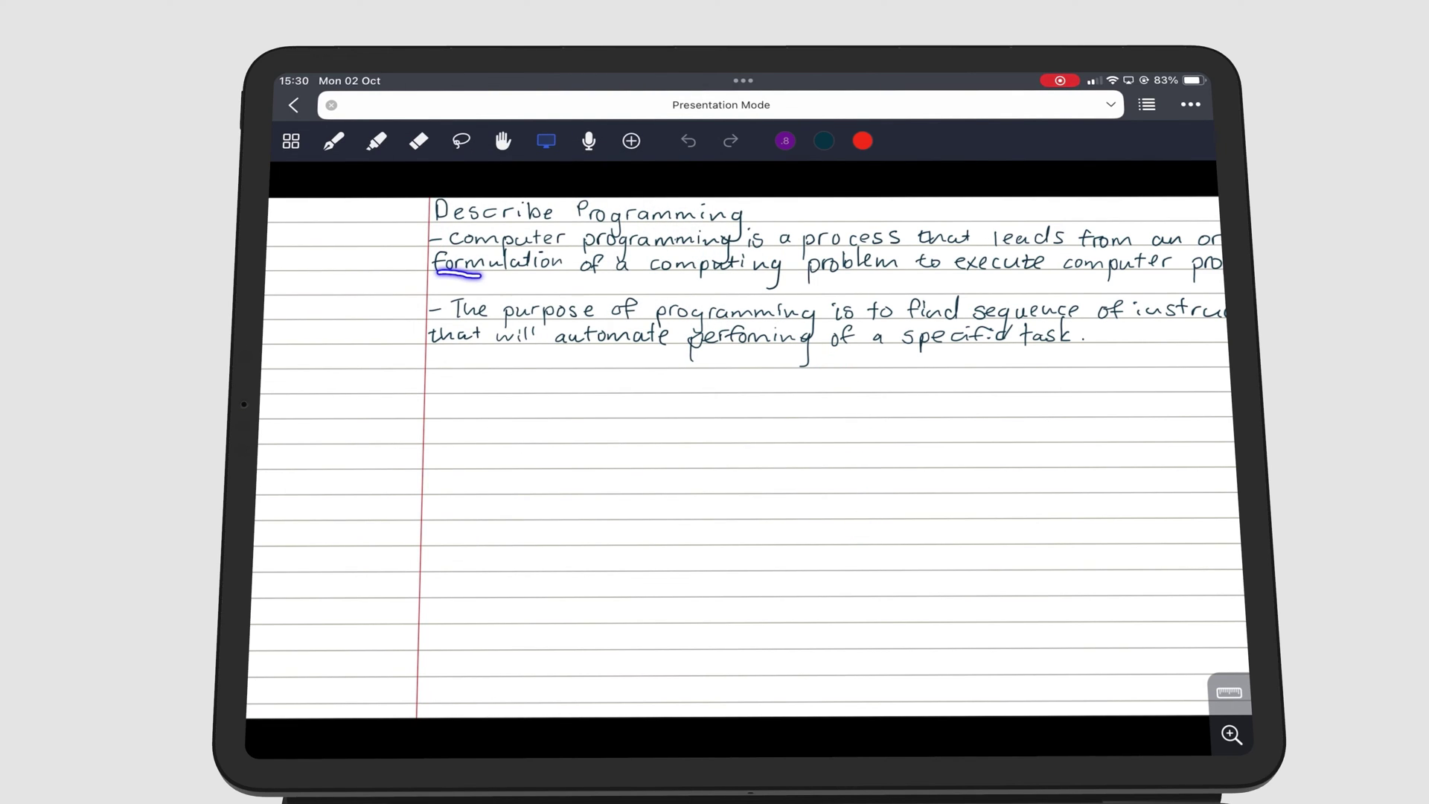
{"action": "left_click_drag", "start_coordinate": [571, 275], "coordinate": [685, 281]}
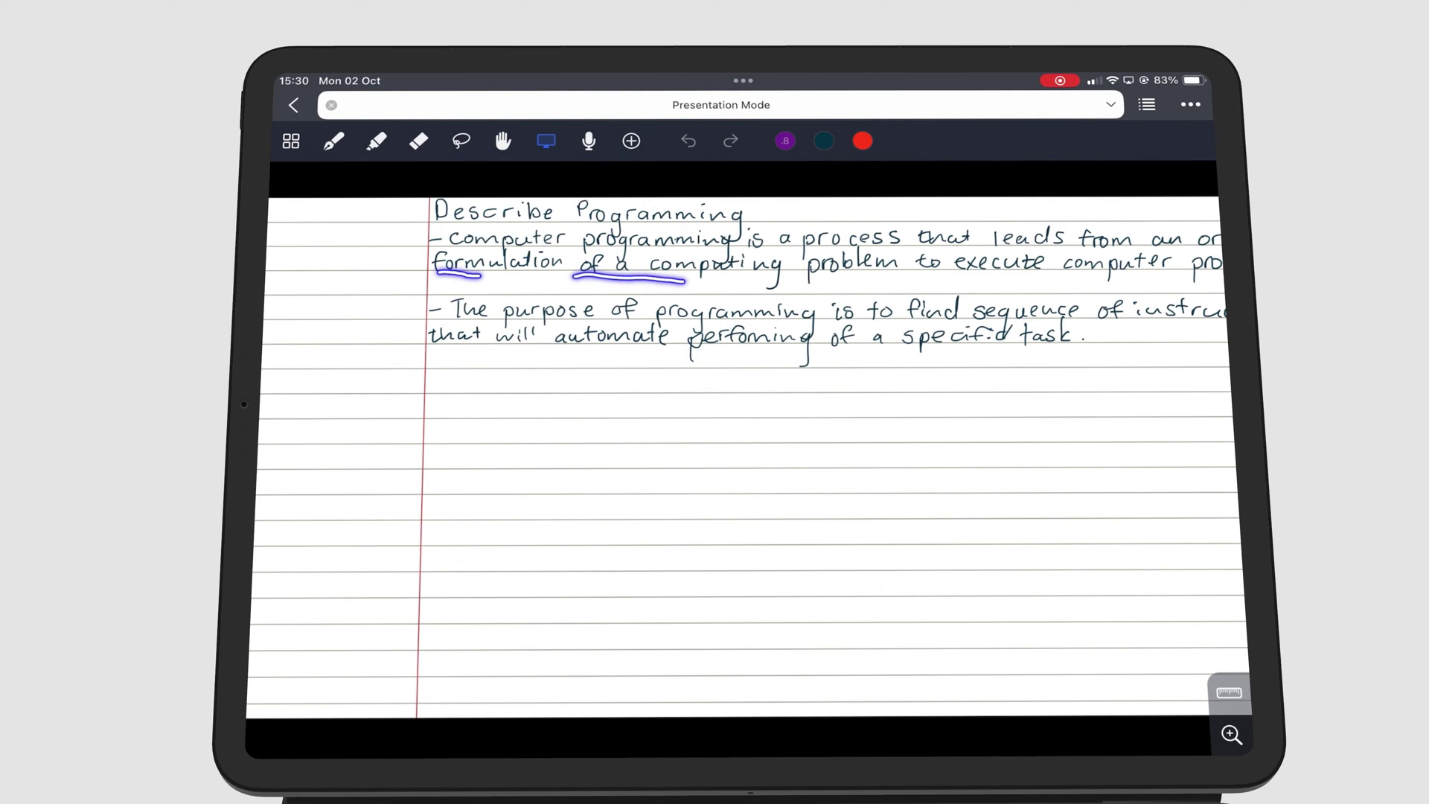
{"action": "left_click_drag", "start_coordinate": [947, 275], "coordinate": [1152, 274]}
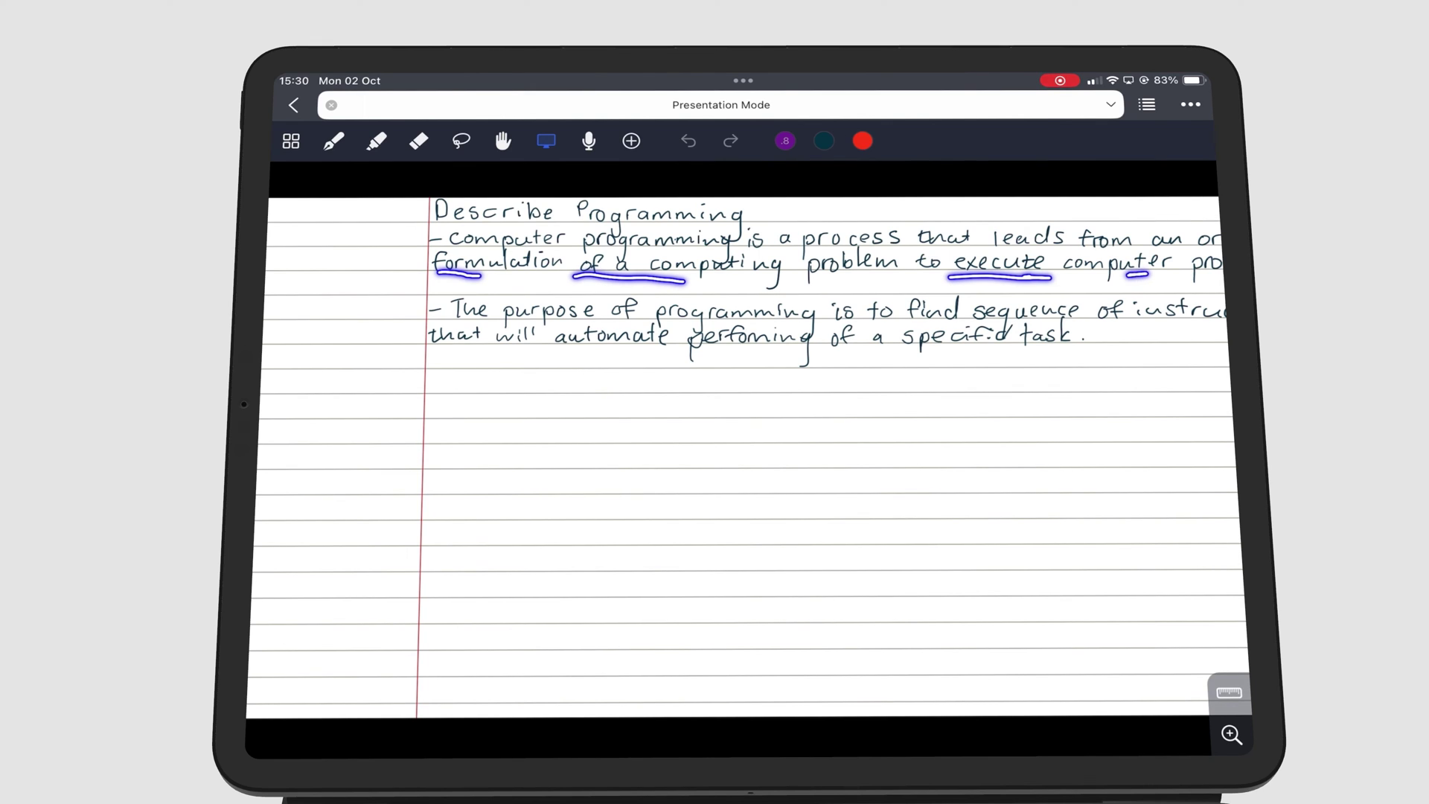
{"action": "left_click", "coordinate": [546, 141]}
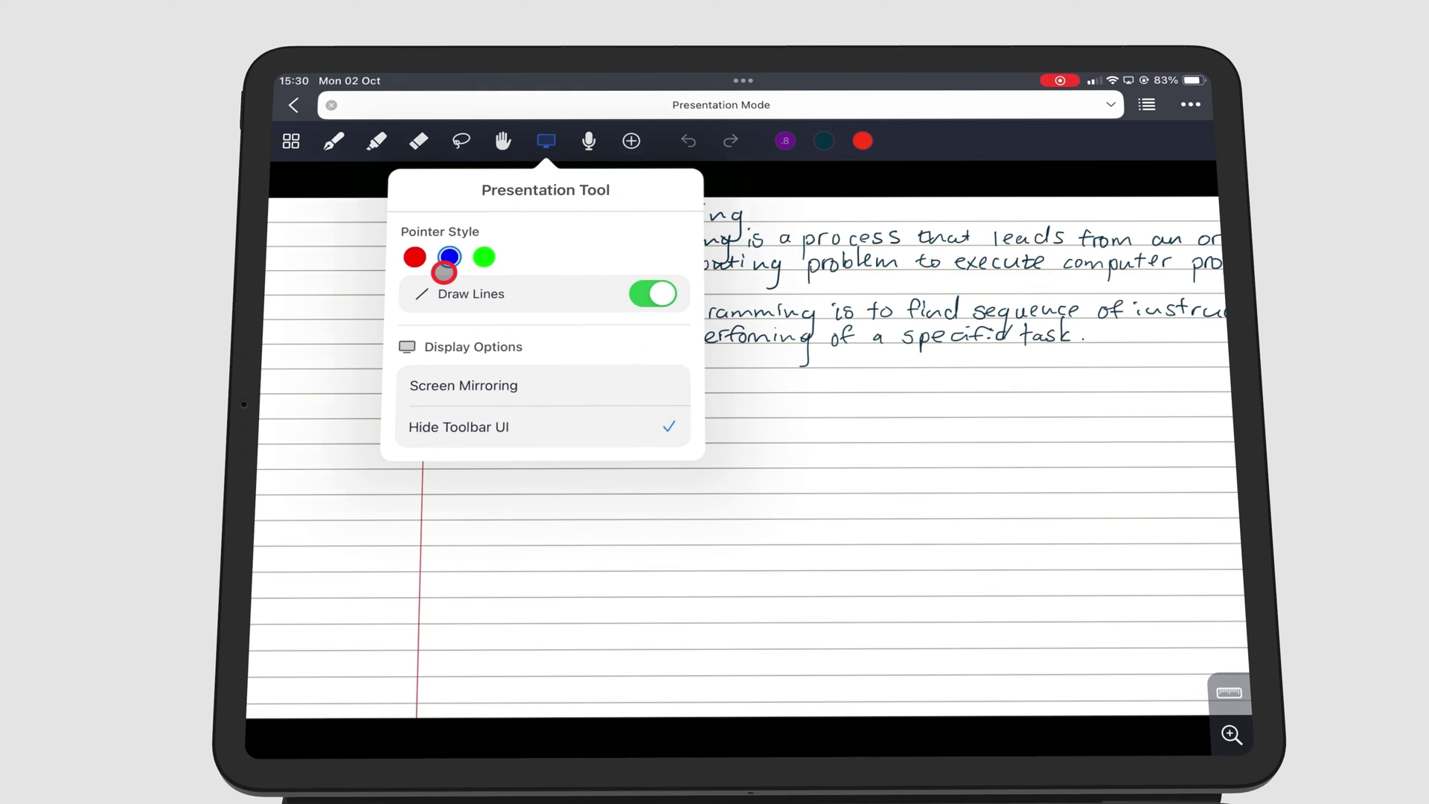